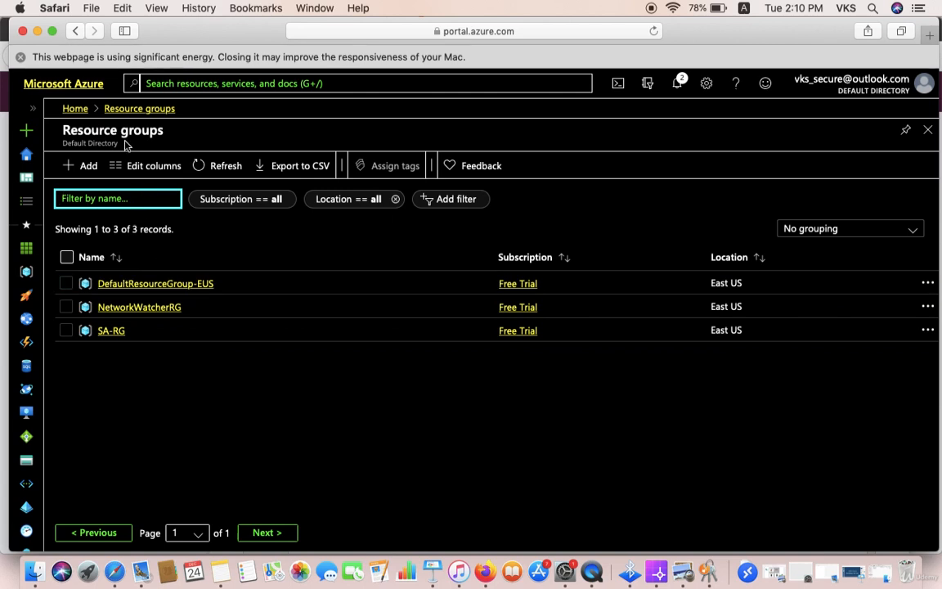
Open the list of virtual machines, select SA-VM2 and view the services offered for it
left_click(33, 412)
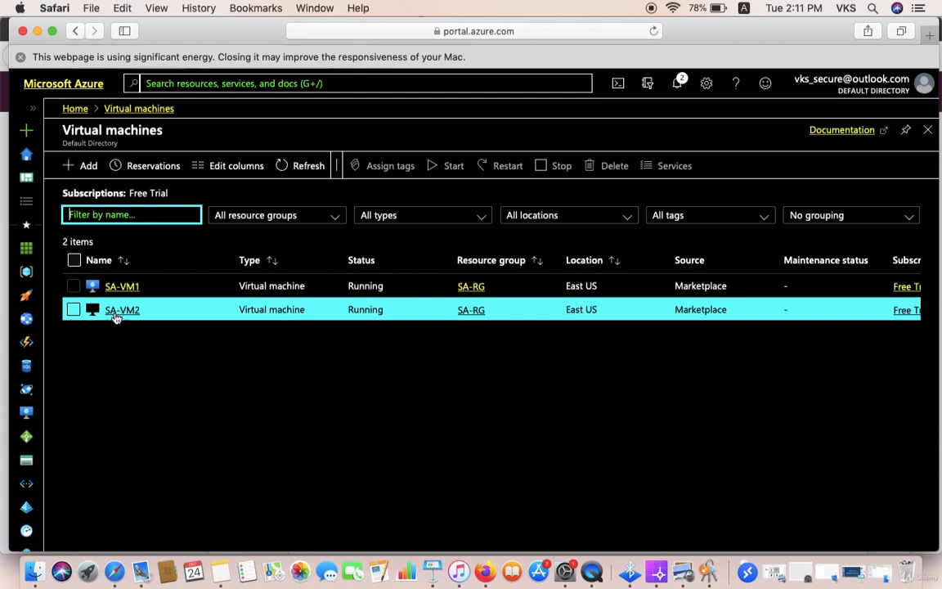
left_click(73, 311)
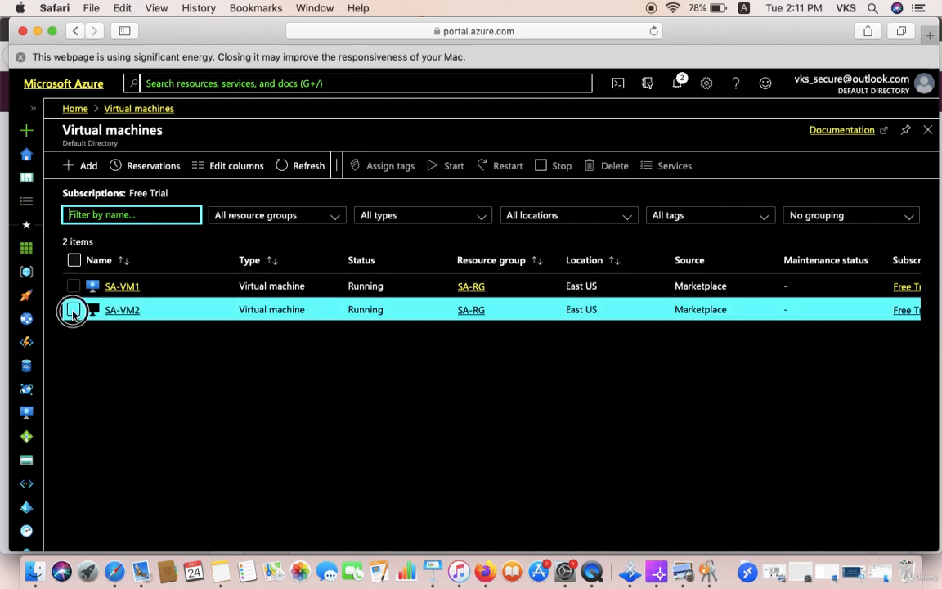
left_click(648, 170)
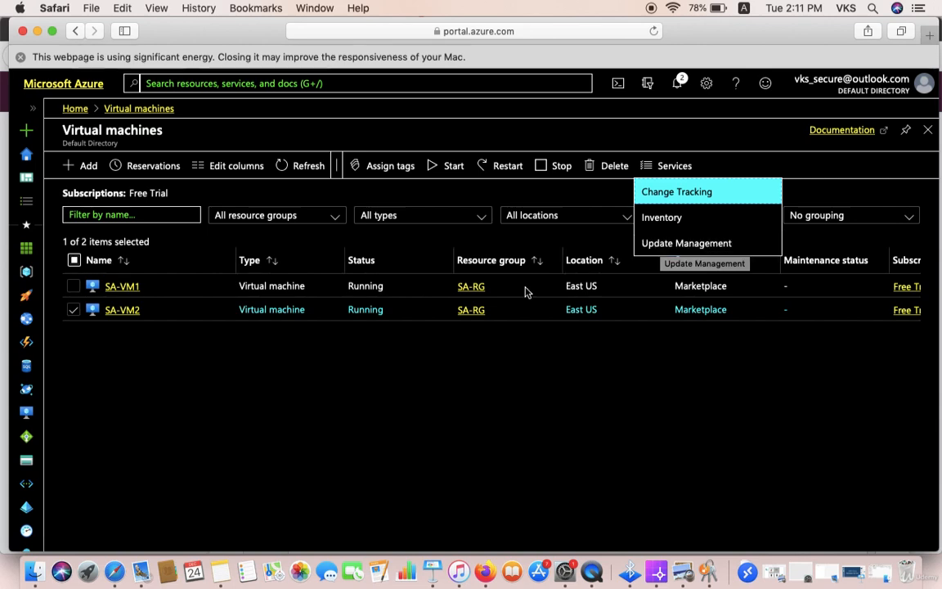
left_click(155, 331)
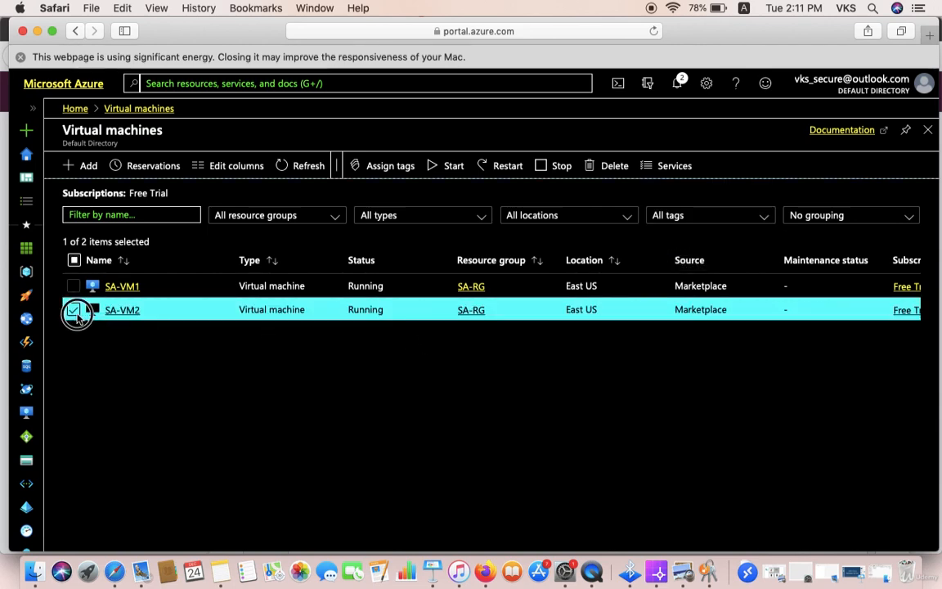
Open the Update management page of the SA-VM2 virtual machine
left_click(120, 313)
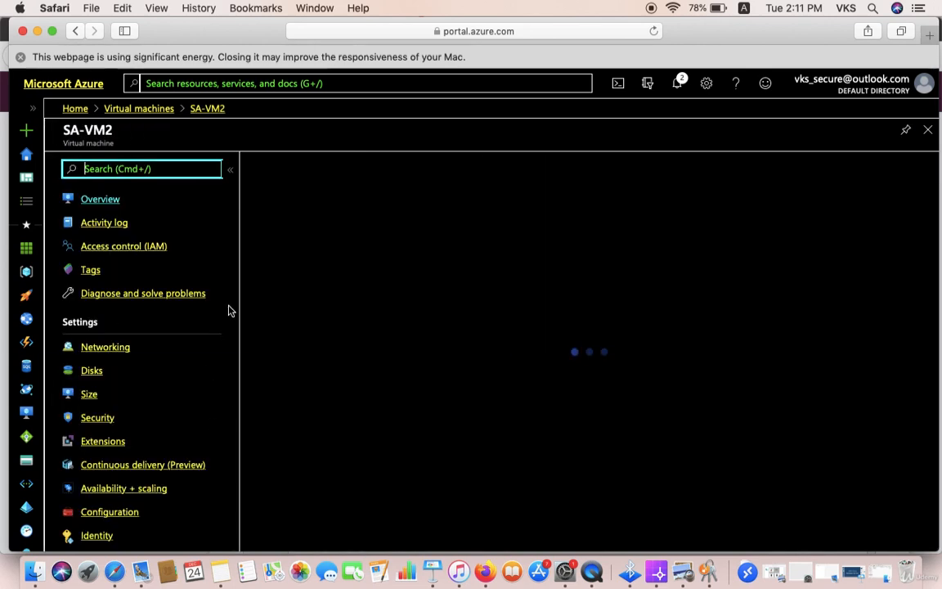
scroll(153, 474, "down", 3)
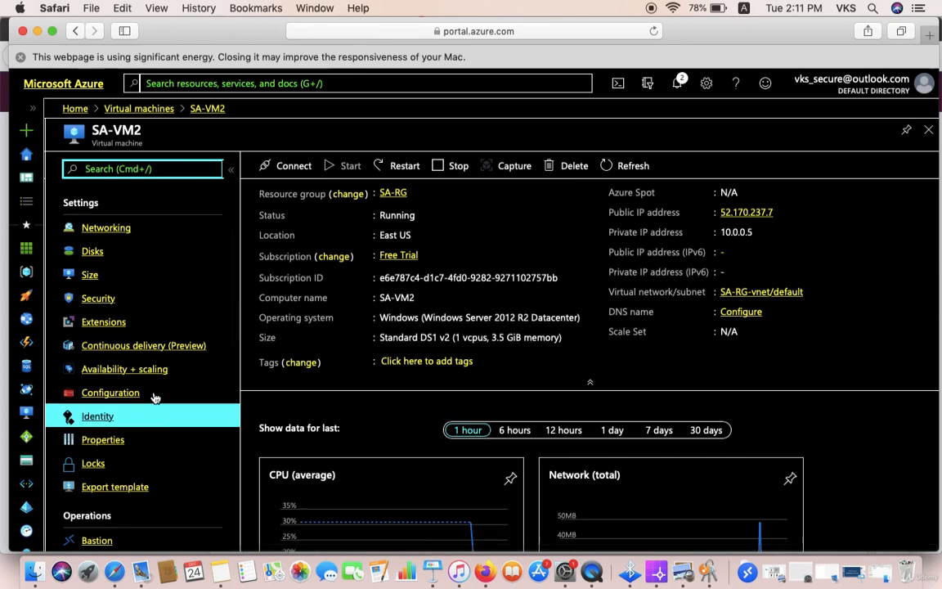
scroll(139, 385, "down", 5)
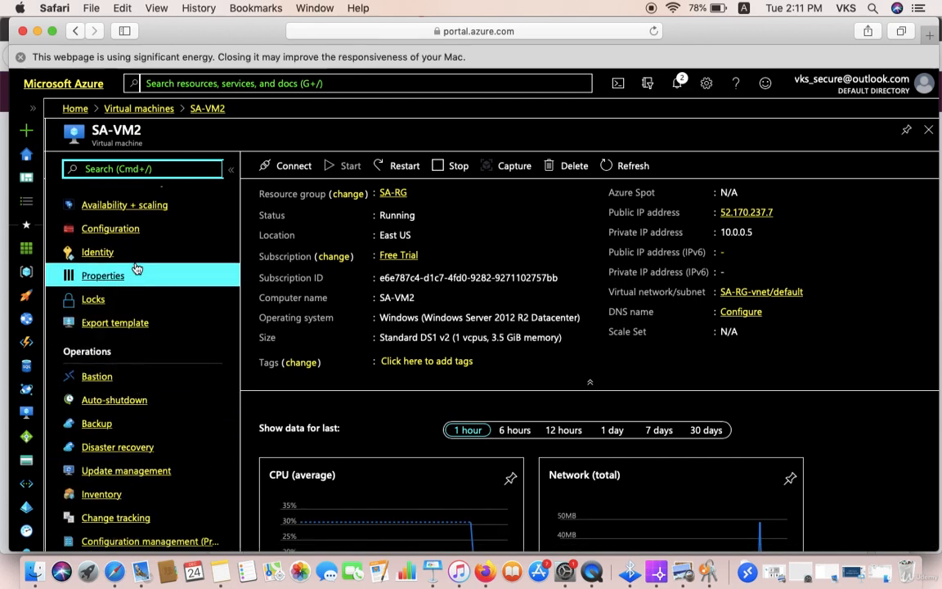
left_click(131, 469)
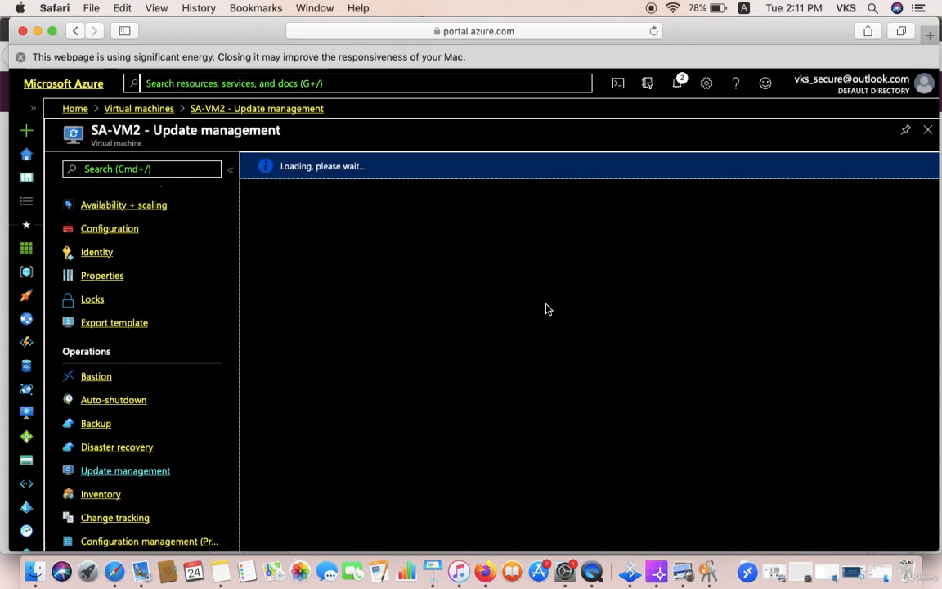
Enable Update Management for SA-VM2 only, keeping the East US location and the preselected Log Analytics workspace and Automation account
scroll(570, 401, "down", 2)
scroll(573, 408, "up", 2)
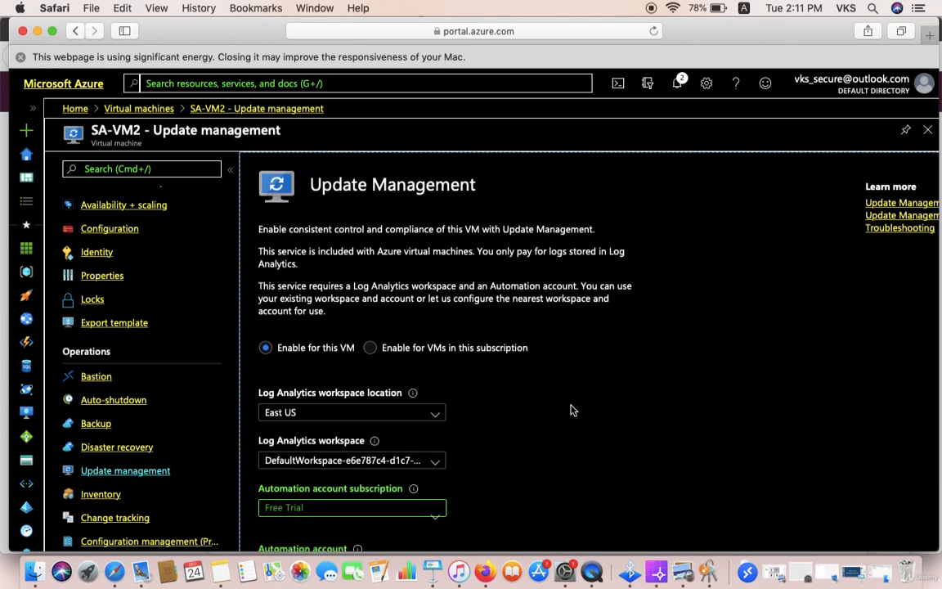
scroll(570, 405, "down", 2)
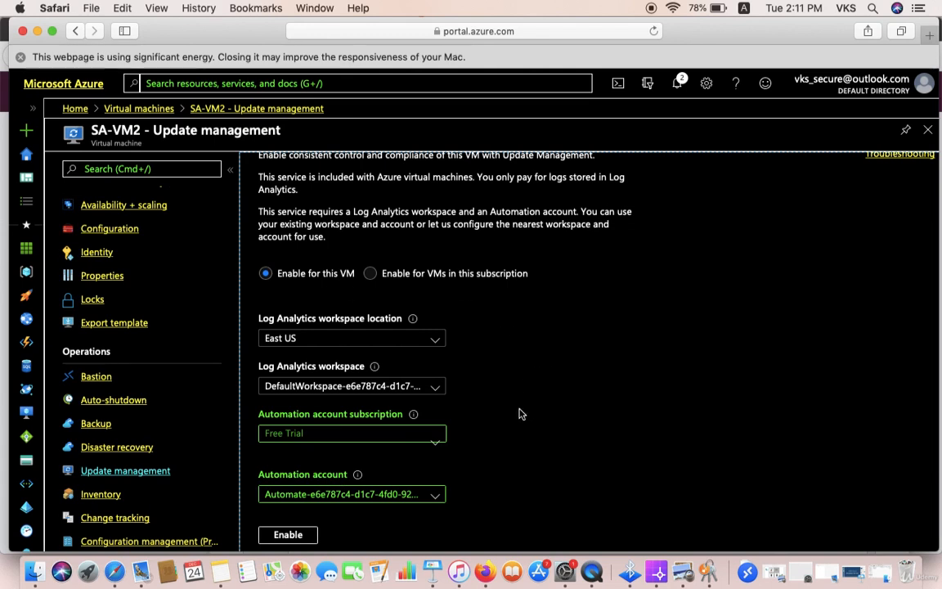
scroll(519, 414, "down", 1)
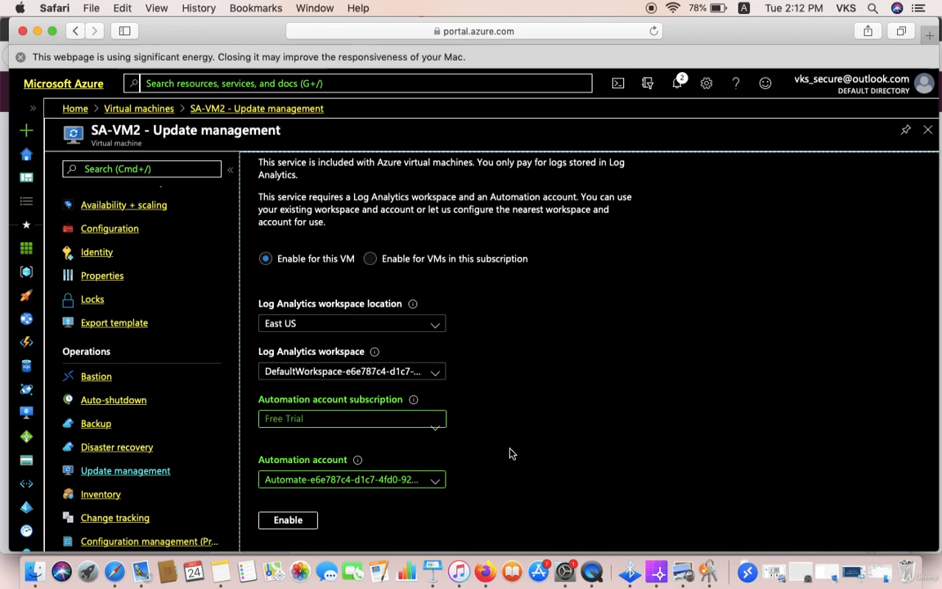
left_click(288, 521)
scroll(571, 327, "down", 2)
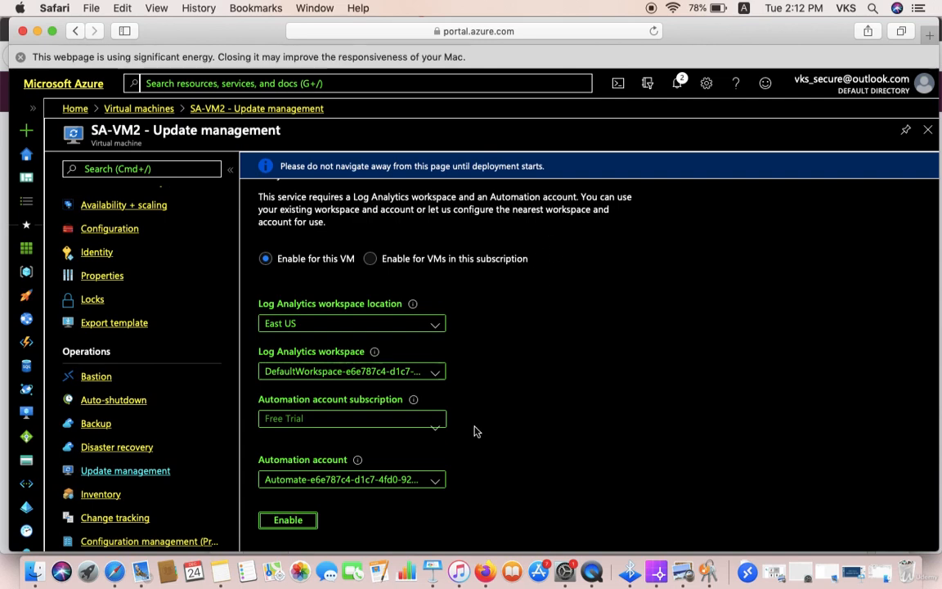
scroll(534, 327, "up", 3)
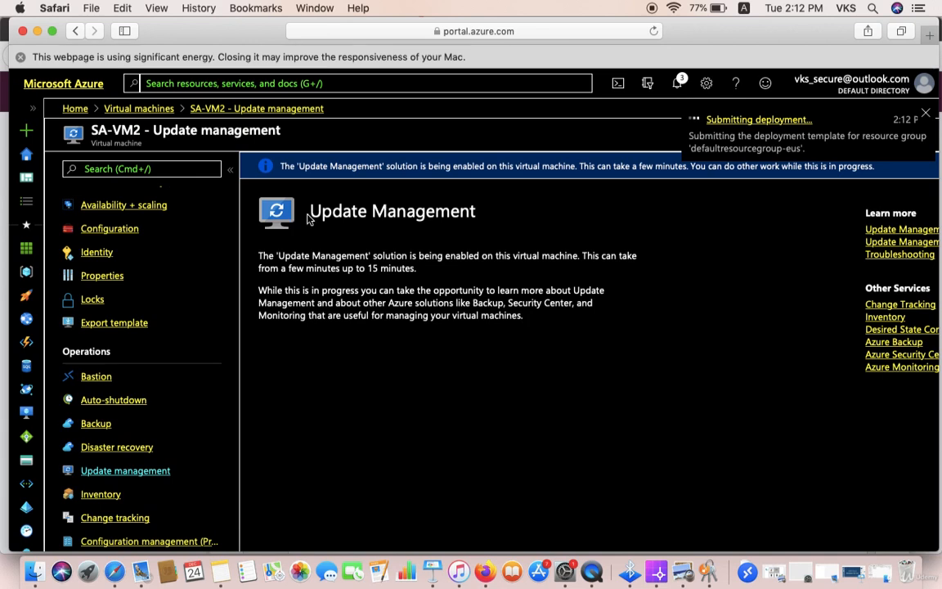
left_click_drag(312, 211, 481, 219)
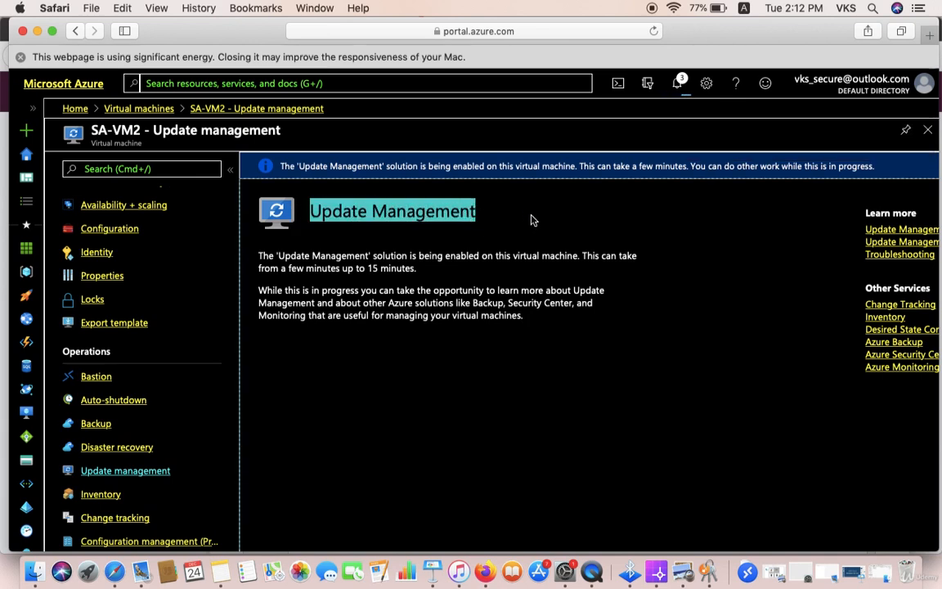
left_click(532, 219)
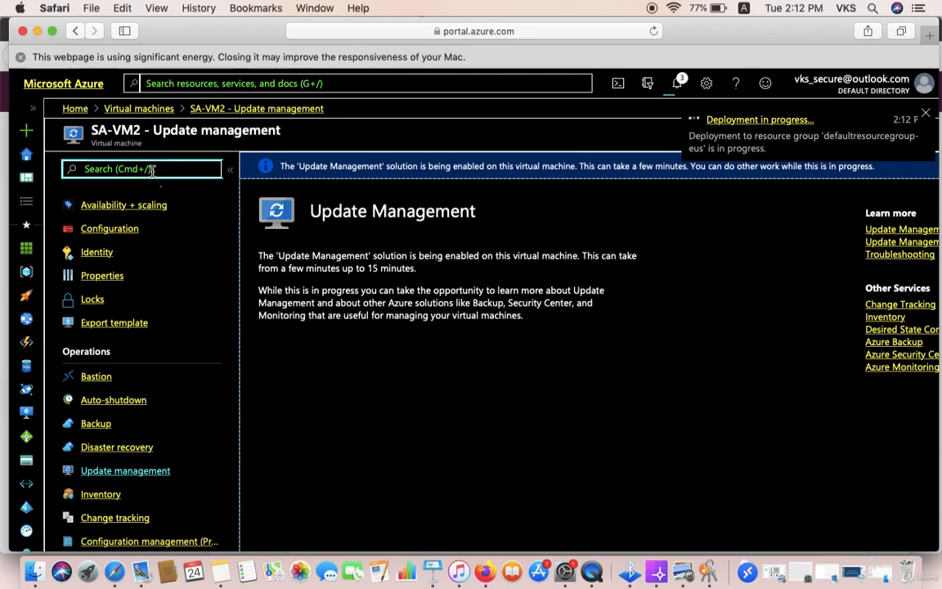
Return to the virtual machines list and open the Update management page of SA-VM1
left_click(141, 111)
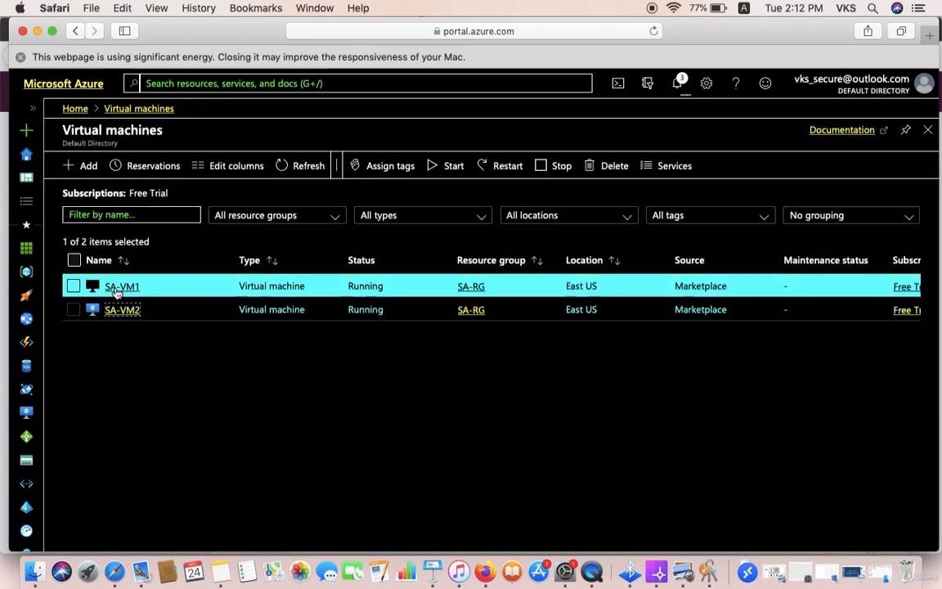
left_click(119, 288)
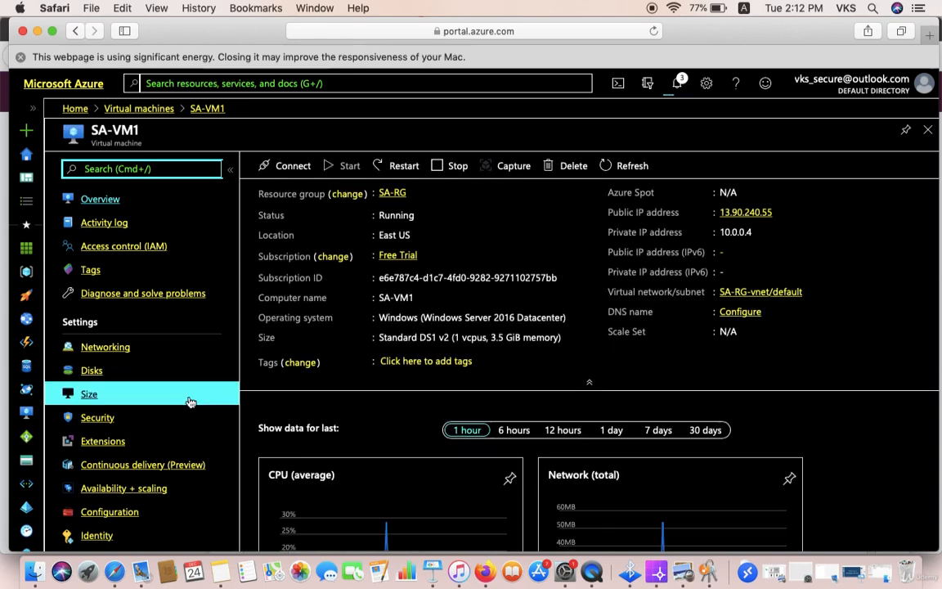
scroll(176, 463, "down", 10)
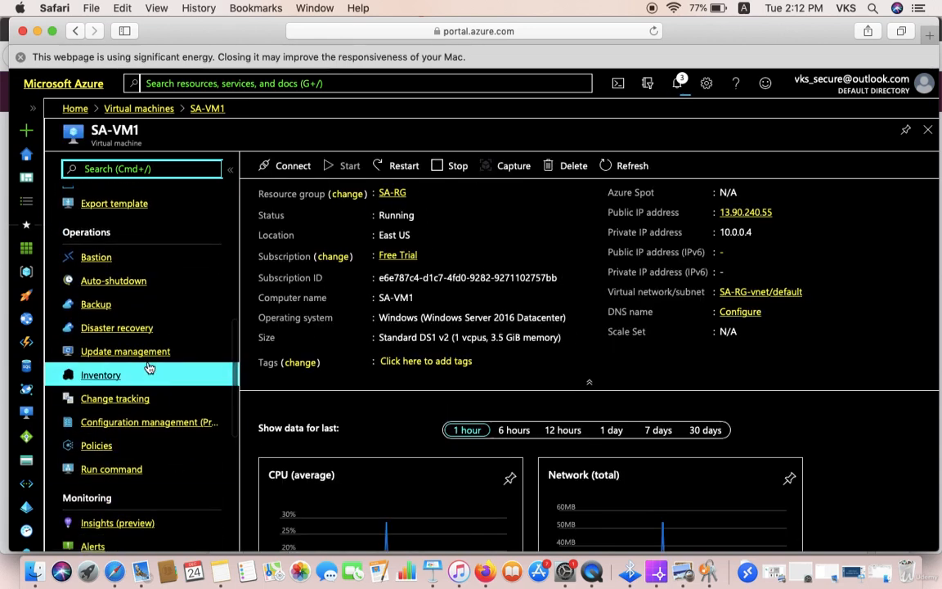
left_click(135, 351)
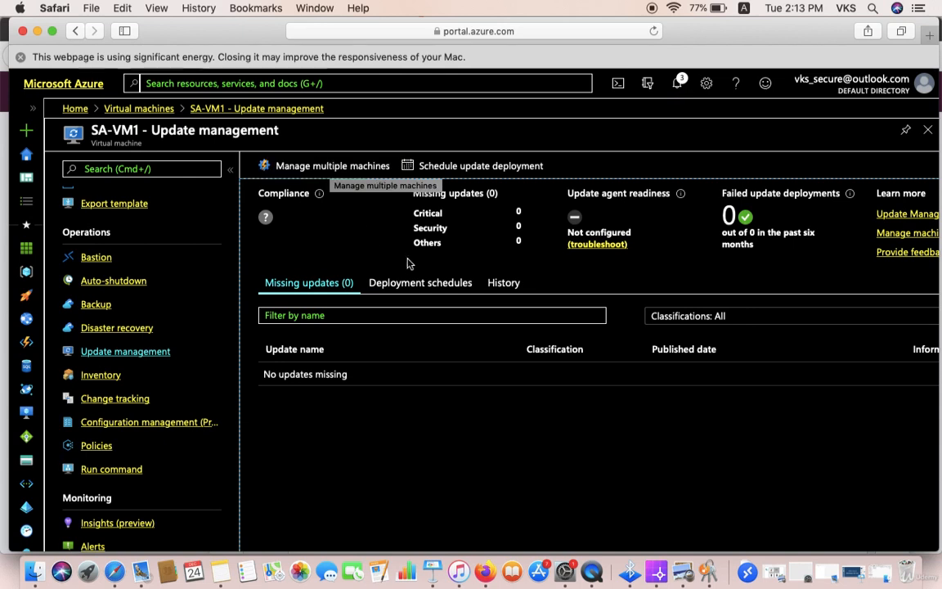
Review the deployment schedules, history and missing updates of SA-VM1
left_click(409, 284)
left_click(499, 287)
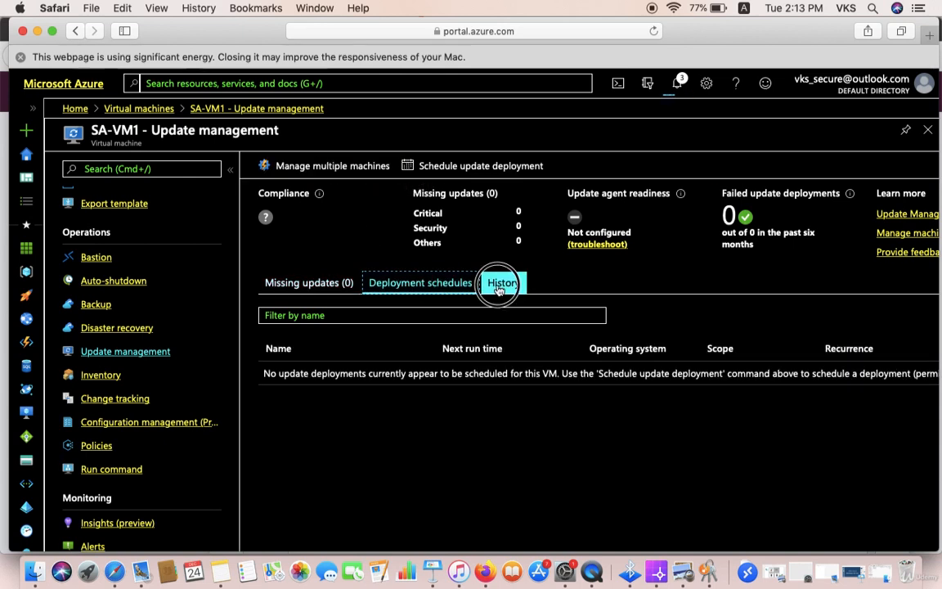
left_click(302, 283)
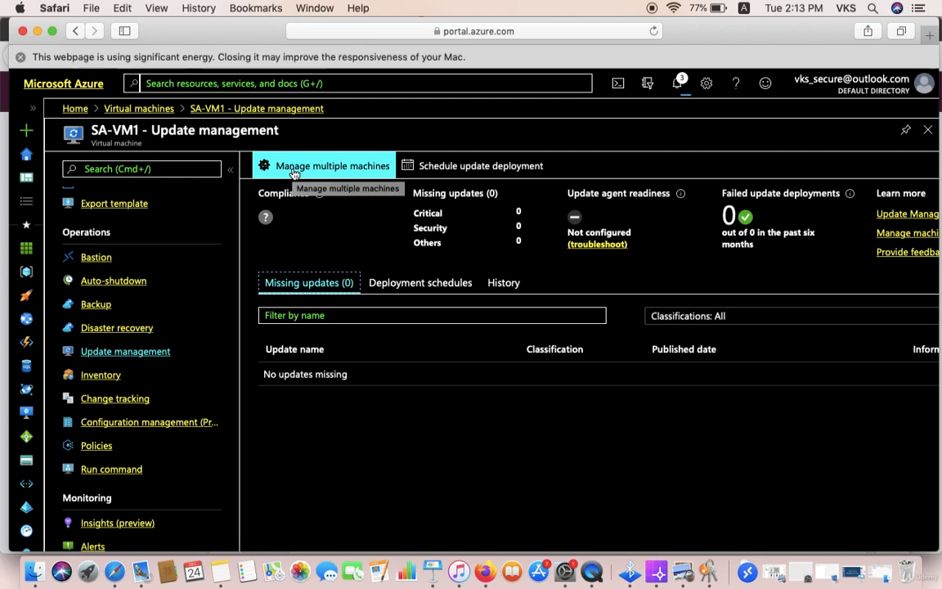
Open update management for multiple machines and examine which Azure VMs can be added, without enabling any
left_click(295, 171)
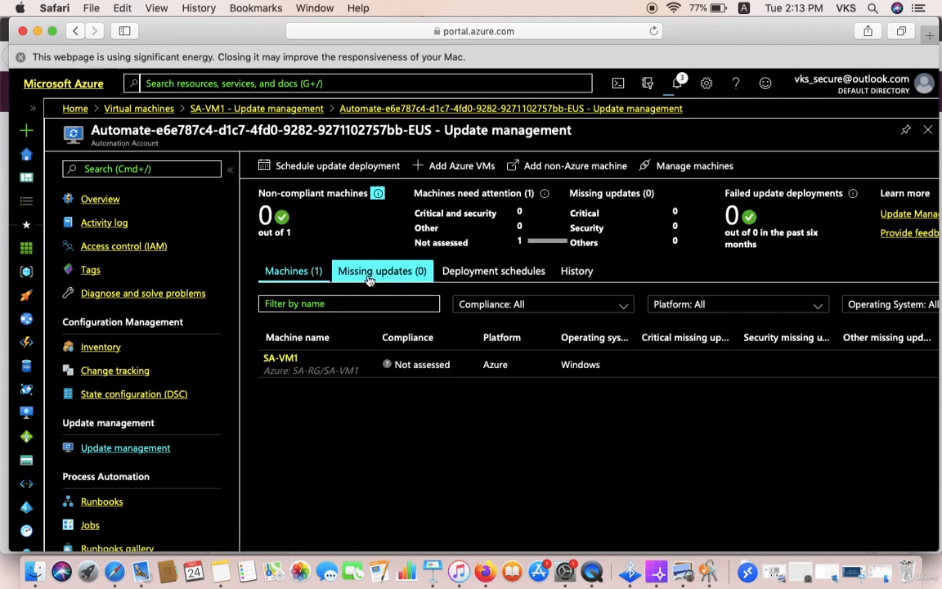
left_click(340, 372)
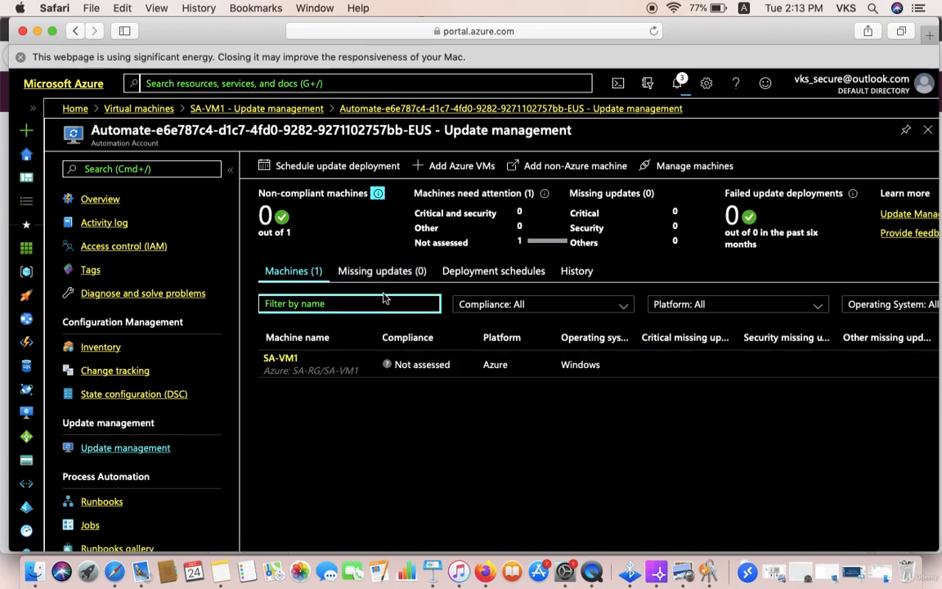
left_click(458, 167)
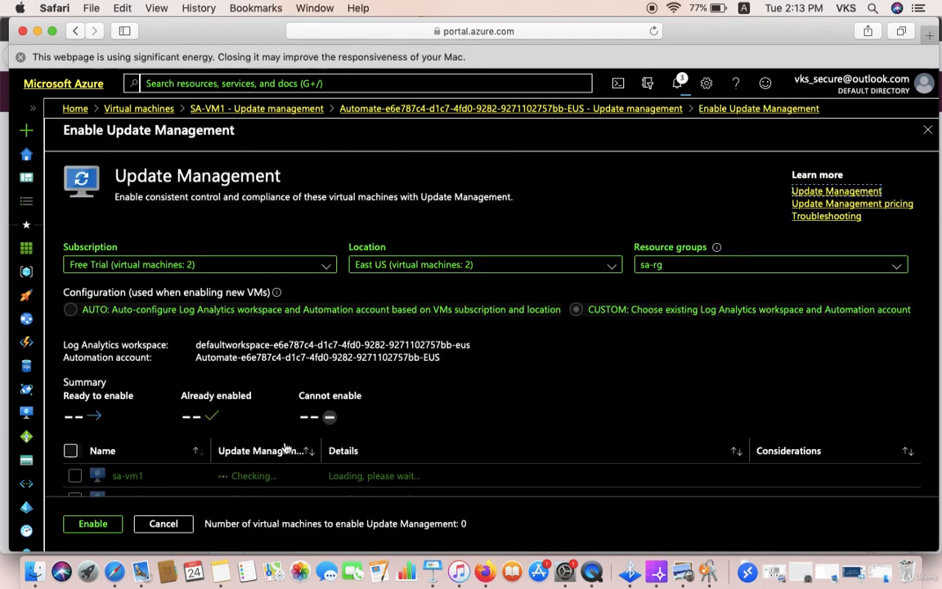
scroll(238, 385, "down", 1)
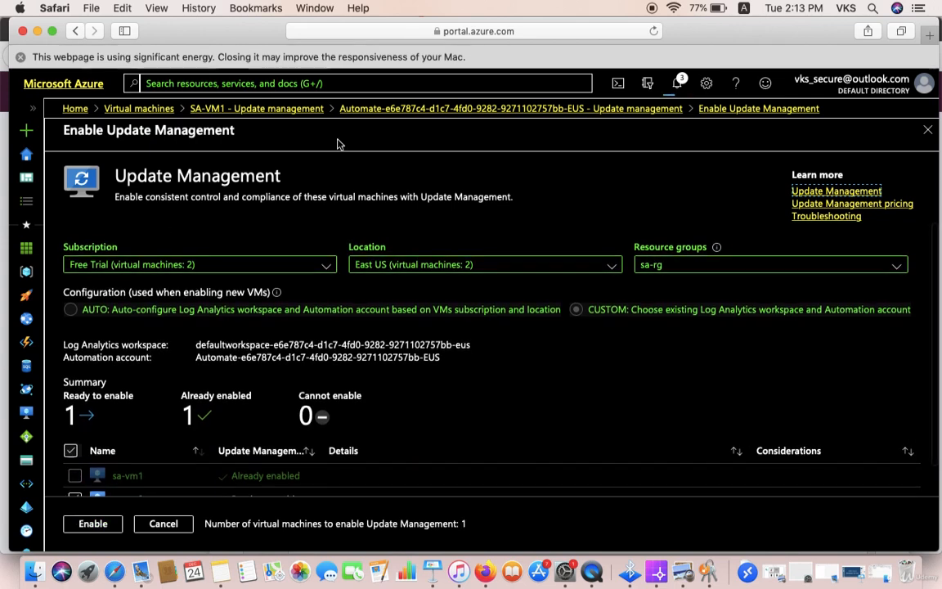
left_click(362, 108)
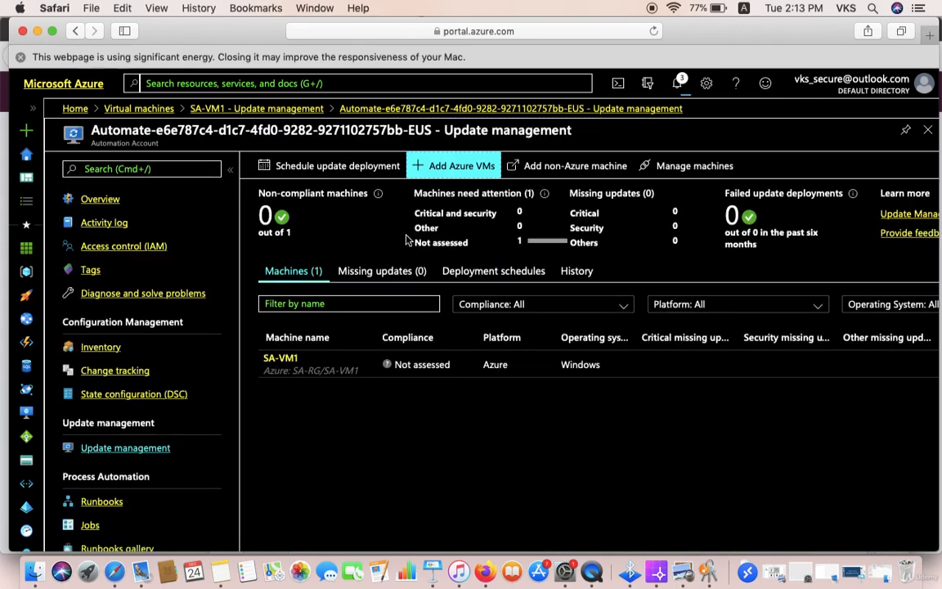
Examine the Manage Machines options for enabling selected or all available machines, and close them without enabling any
left_click(654, 161)
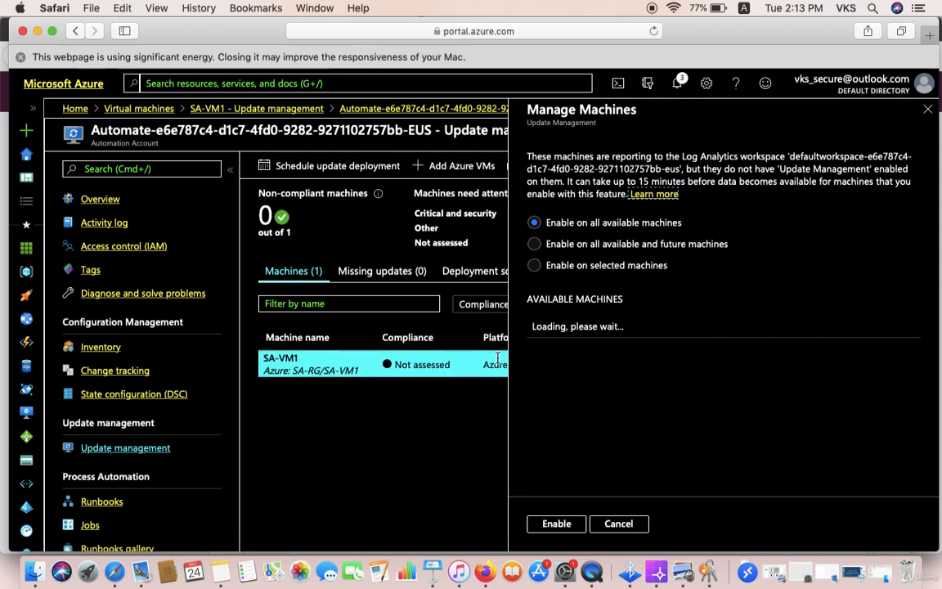
left_click(537, 270)
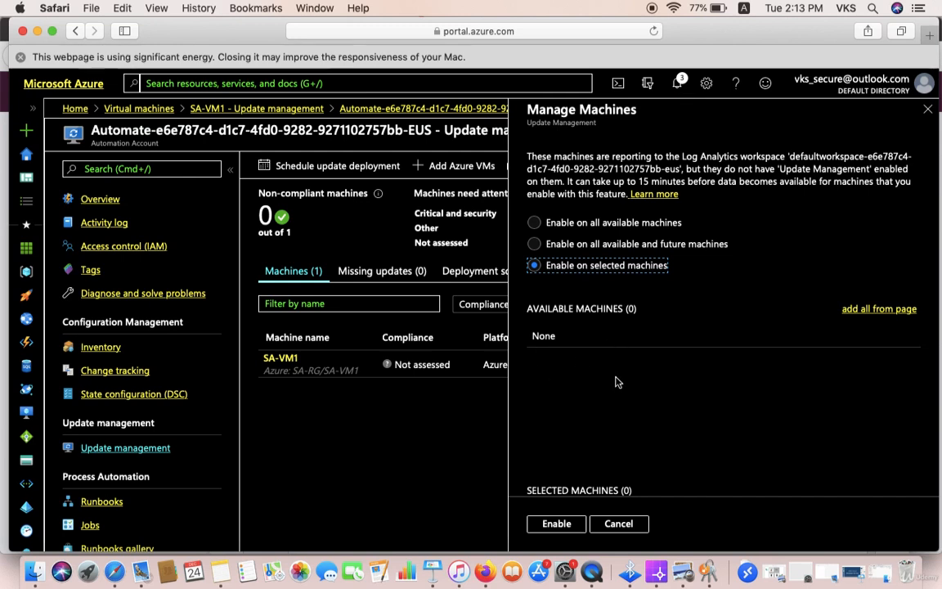
left_click(536, 223)
left_click(929, 111)
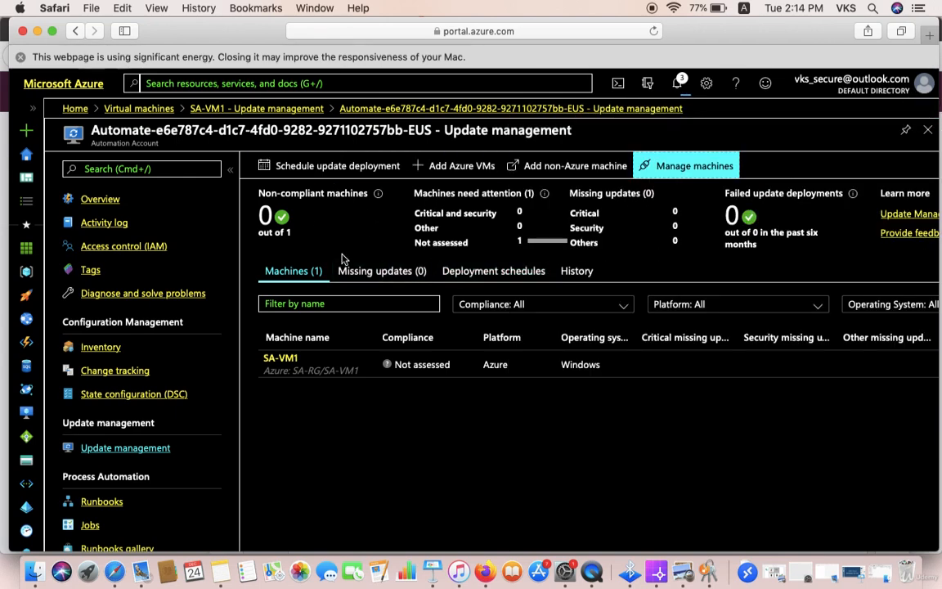
Start a new scheduled update deployment named SA-UPM
left_click(334, 168)
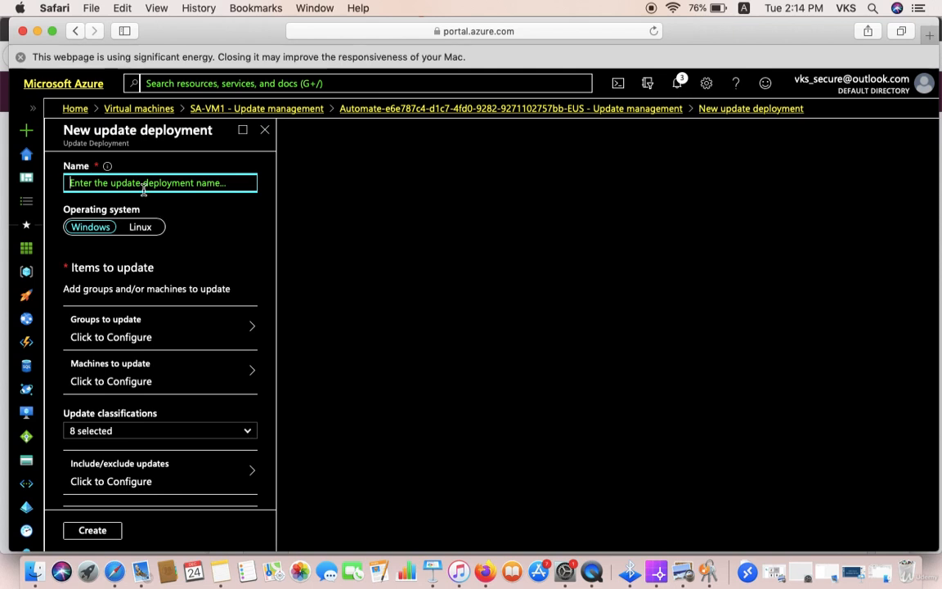
type("SA")
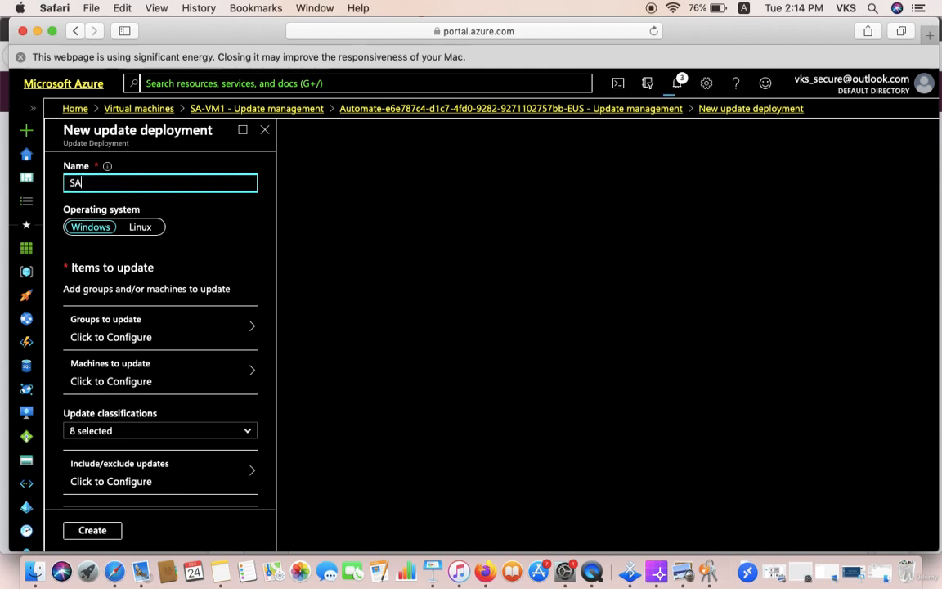
key("BackSpace")
key("BackSpace")
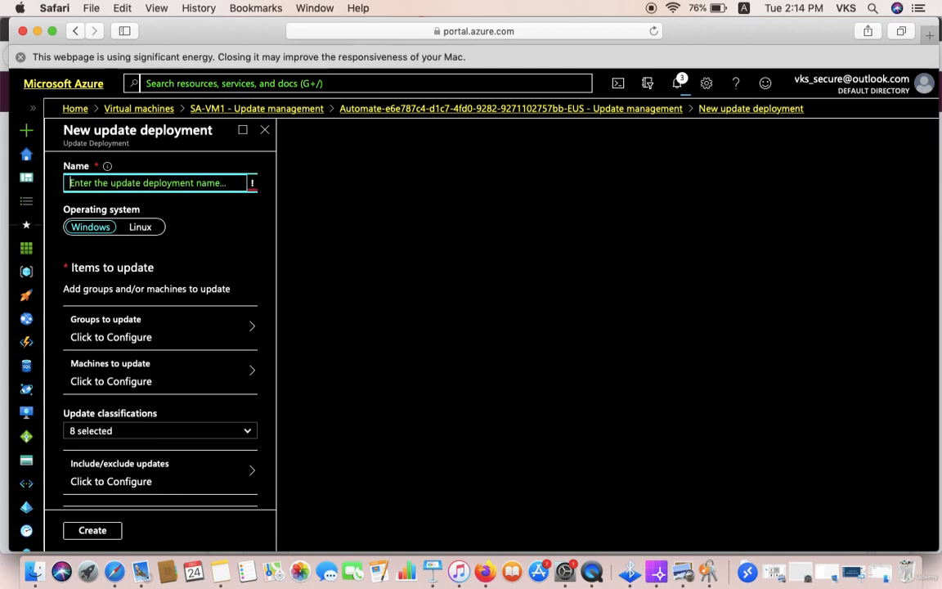
type("SA-UPM")
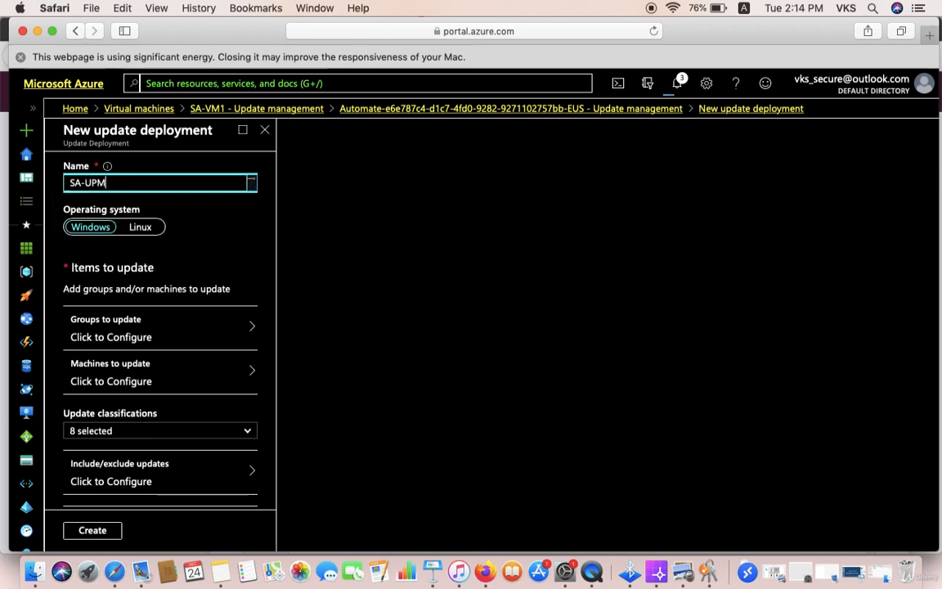
Open the groups to update for the deployment and examine the Azure group filters without defining a group
scroll(135, 253, "down", 3)
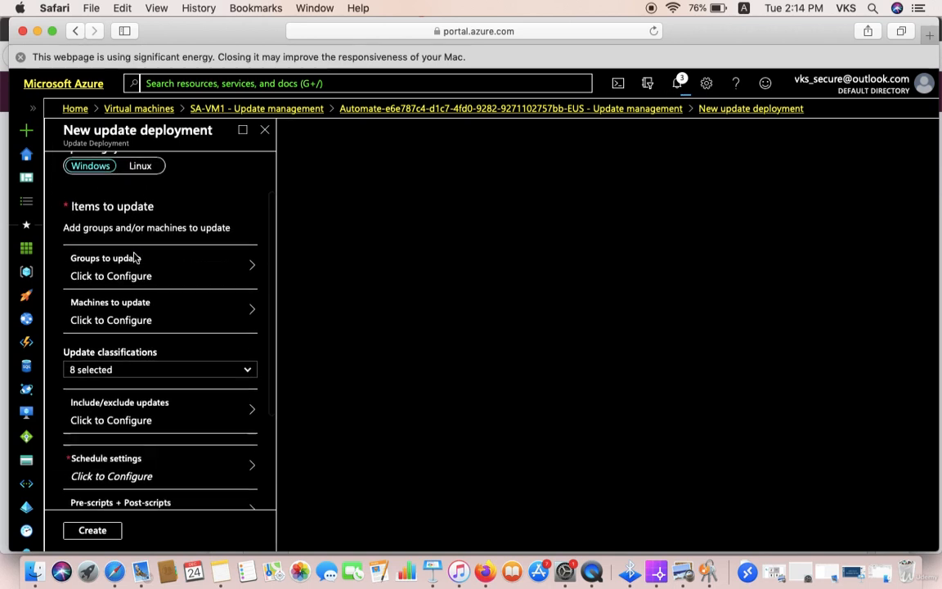
left_click(212, 261)
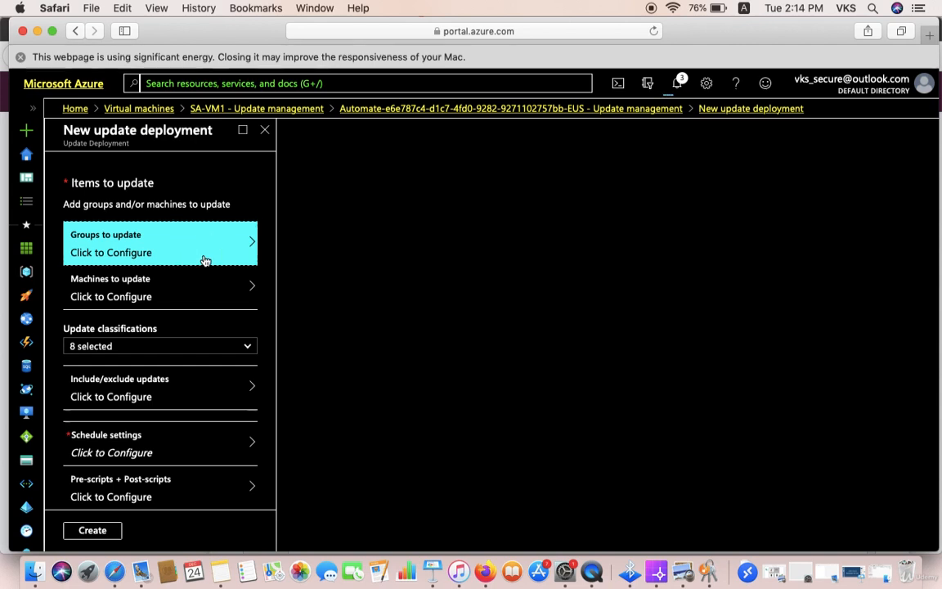
left_click(206, 260)
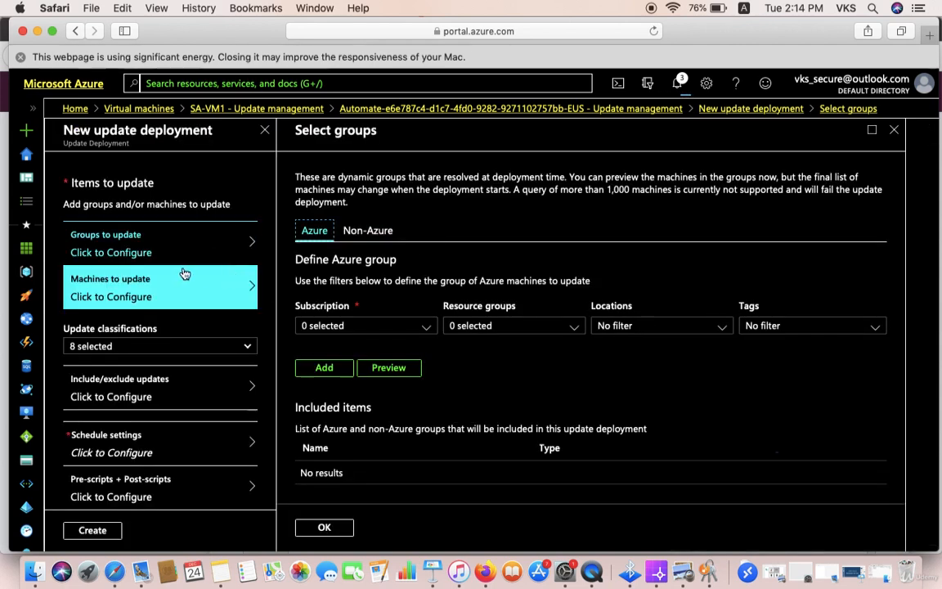
scroll(227, 381, "up", 1)
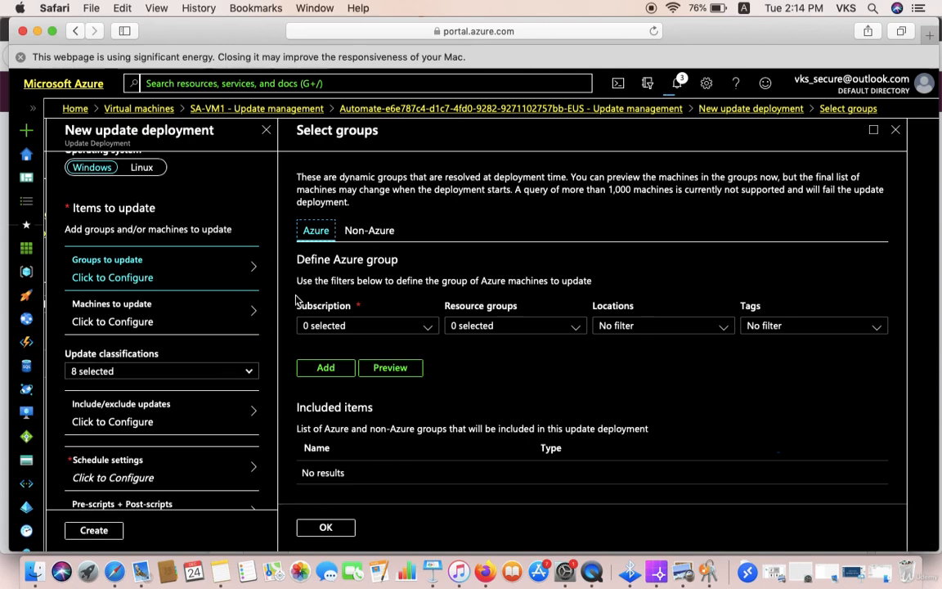
scroll(123, 372, "down", 4)
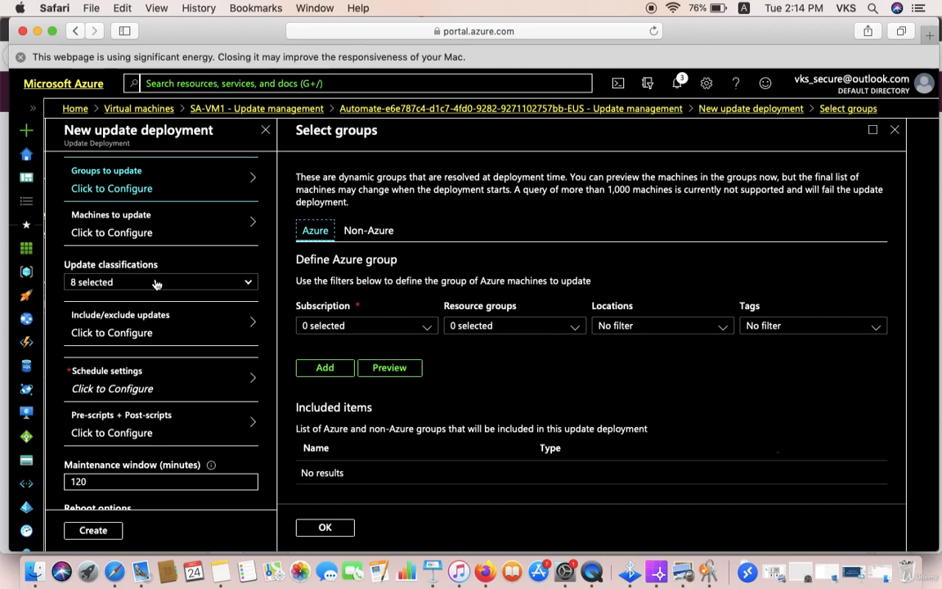
Exclude Feature packs and Tools from the deployment's update classifications
left_click(151, 236)
left_click(147, 283)
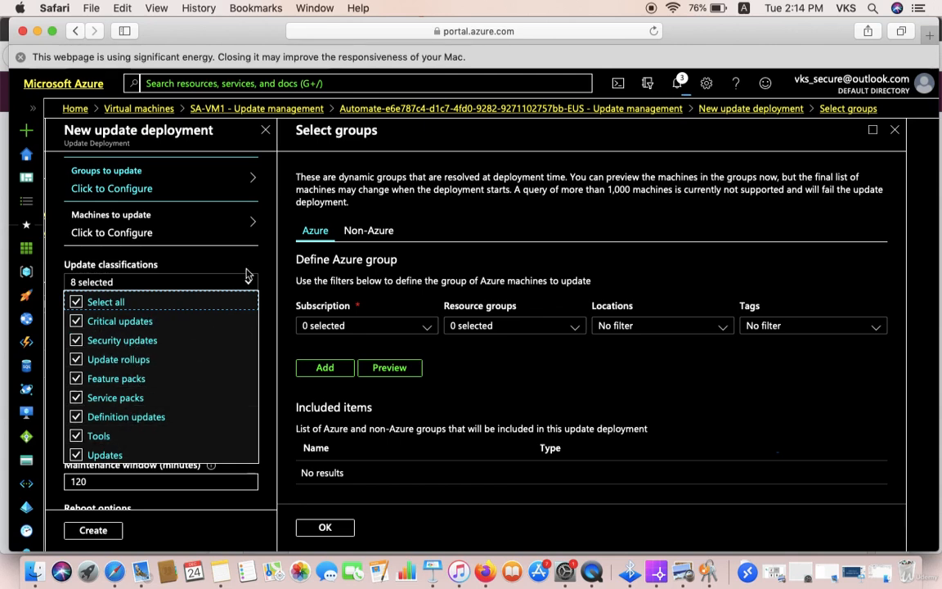
left_click(135, 384)
left_click(143, 436)
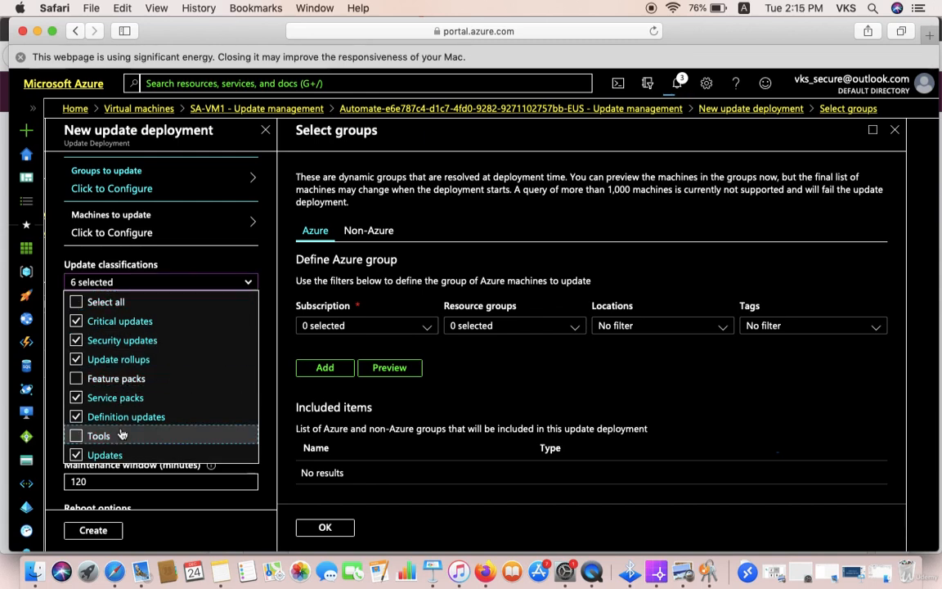
left_click(237, 235)
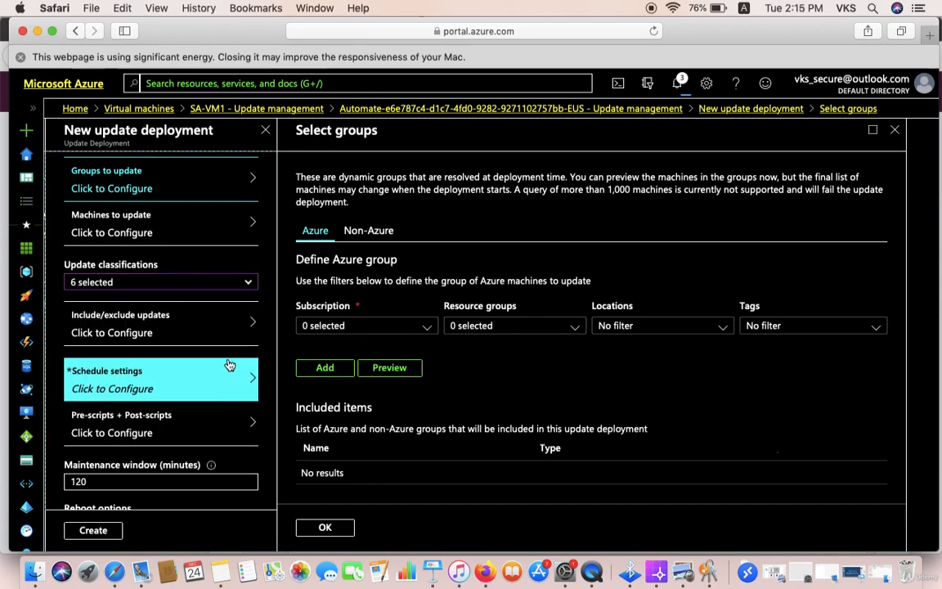
View the include/exclude updates settings, and set the deployment schedule's time zone to India - India Standard Time with recurrence Once
left_click(166, 340)
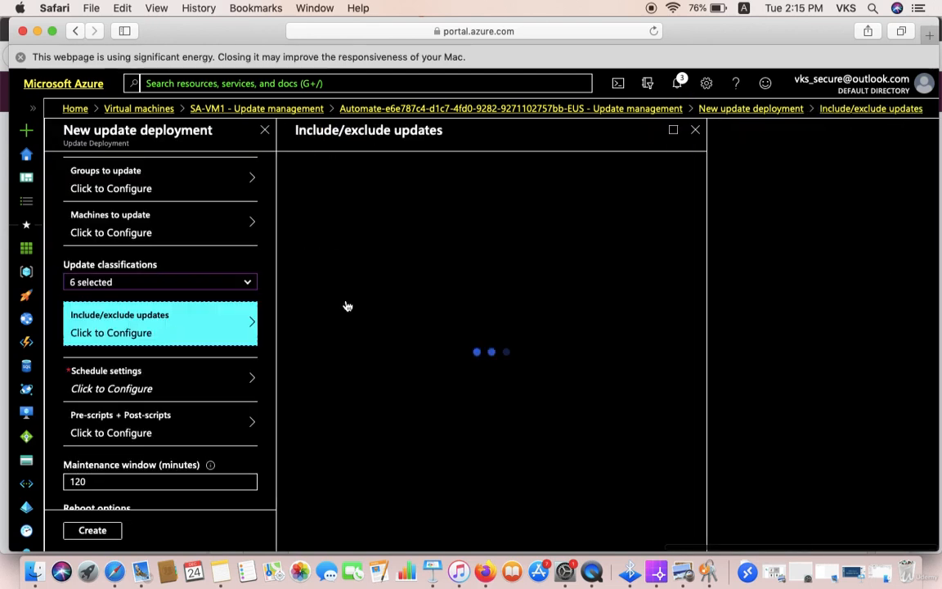
left_click(189, 383)
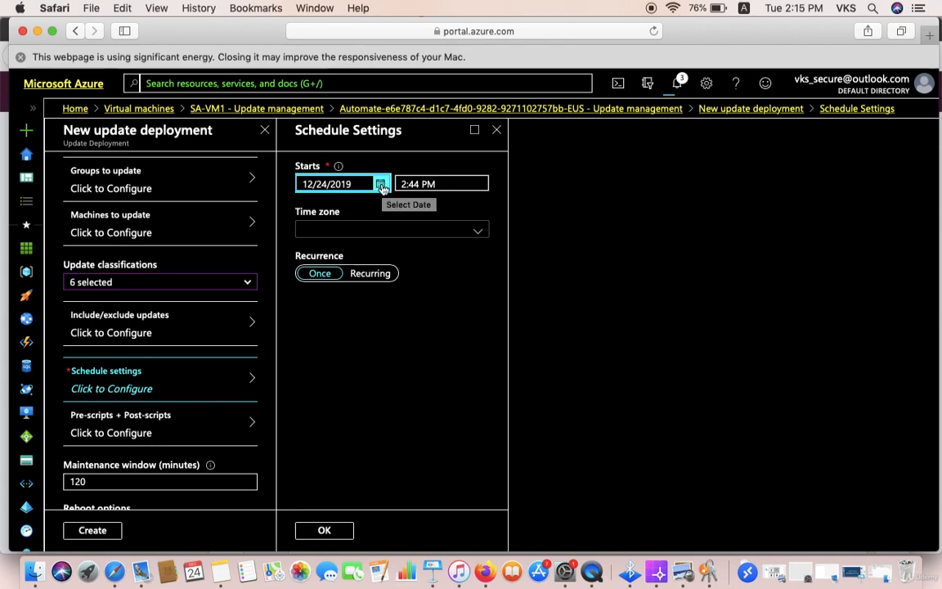
left_click(378, 233)
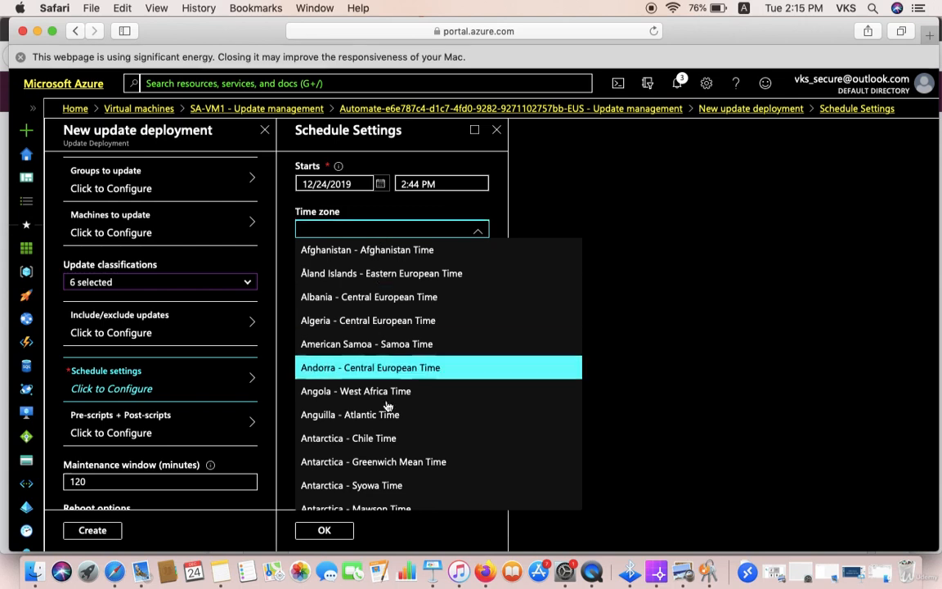
scroll(388, 407, "down", 15)
scroll(388, 406, "down", 10)
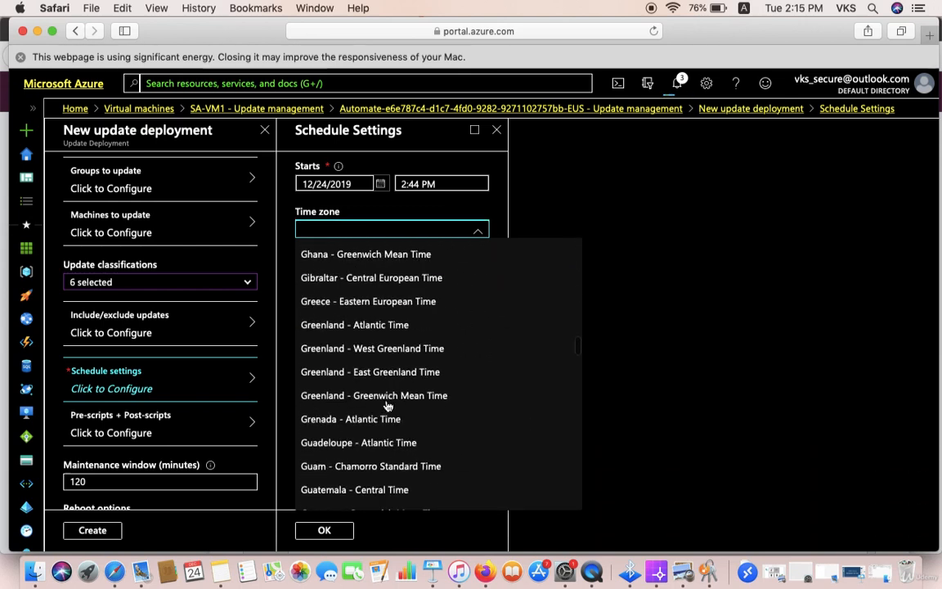
scroll(387, 407, "down", 3)
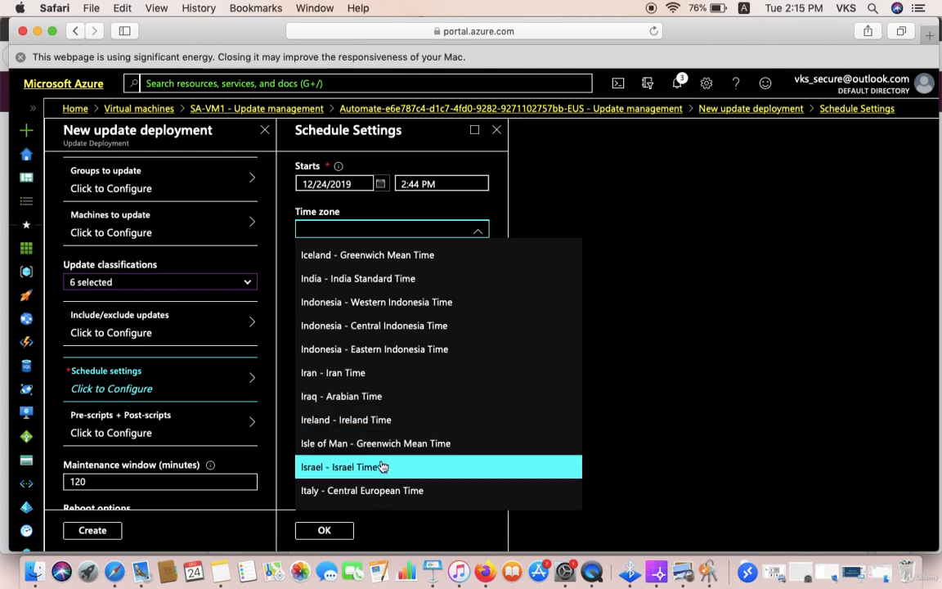
scroll(384, 473, "down", 3)
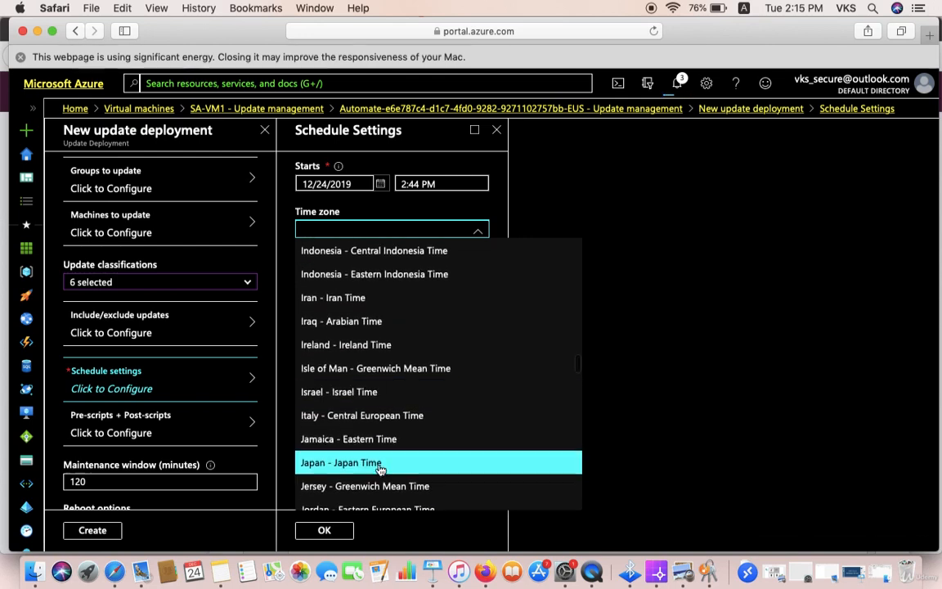
scroll(382, 401, "up", 4)
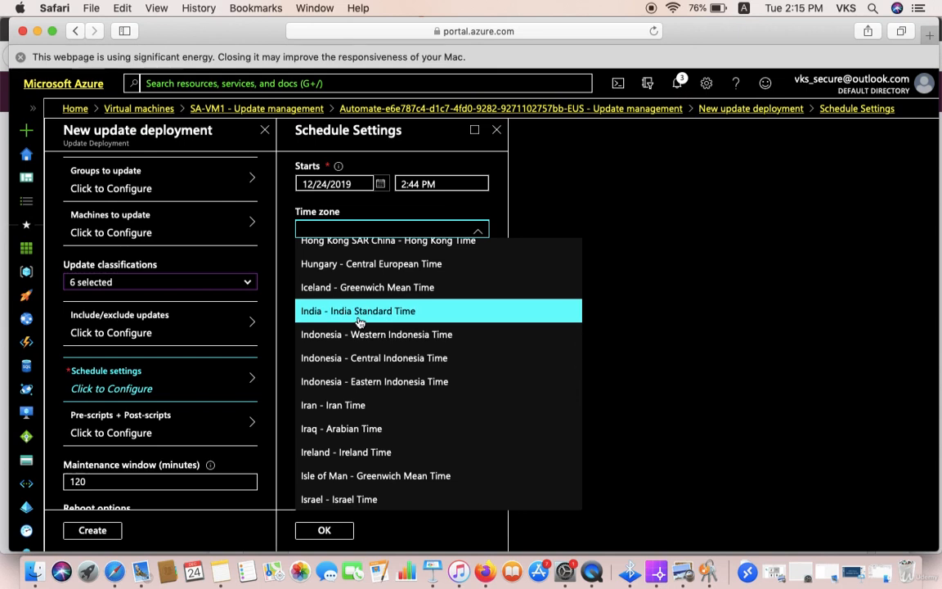
left_click(359, 321)
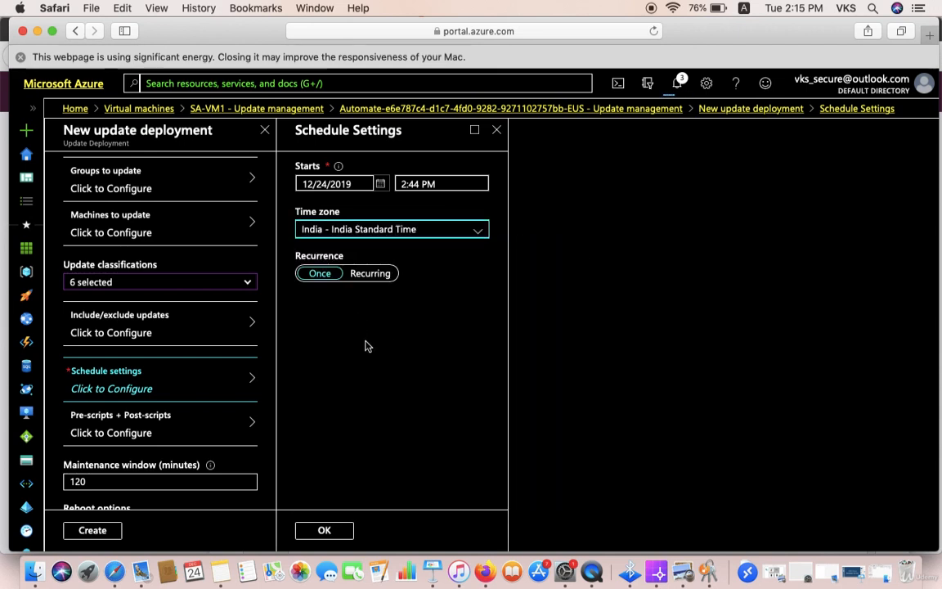
left_click(350, 278)
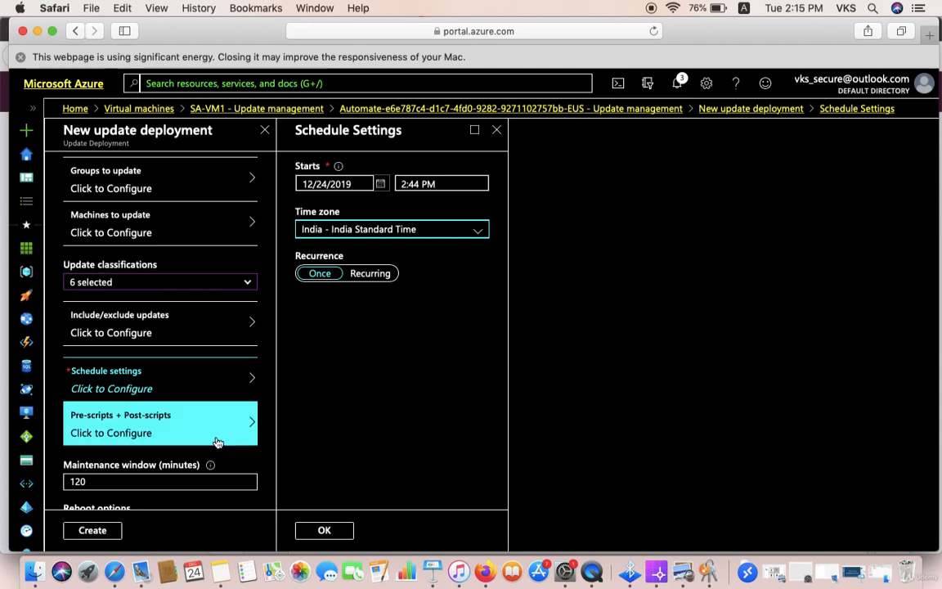
Review the reboot options keeping Reboot if required, confirm the one-time schedule, and try to create the deployment
scroll(185, 460, "down", 2)
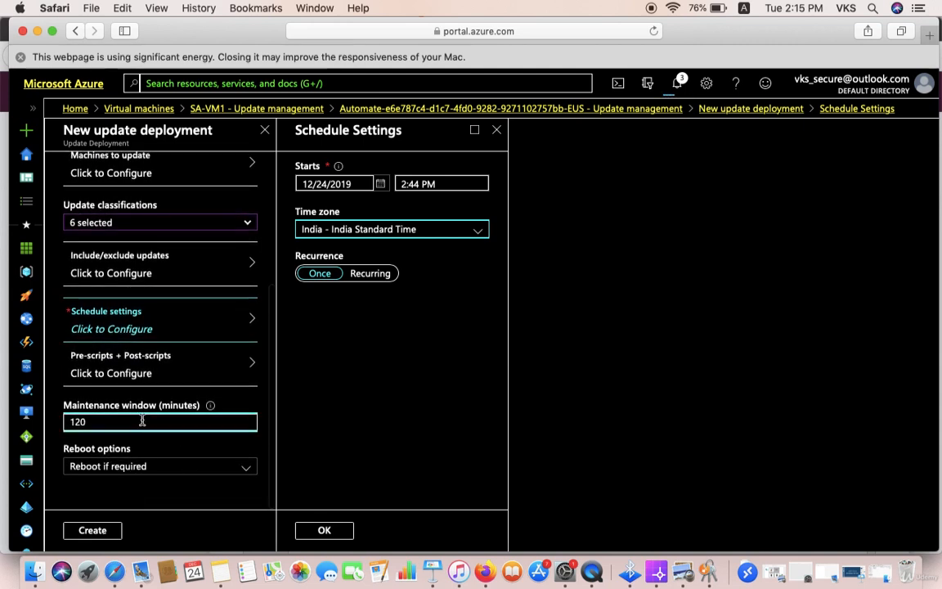
left_click(144, 474)
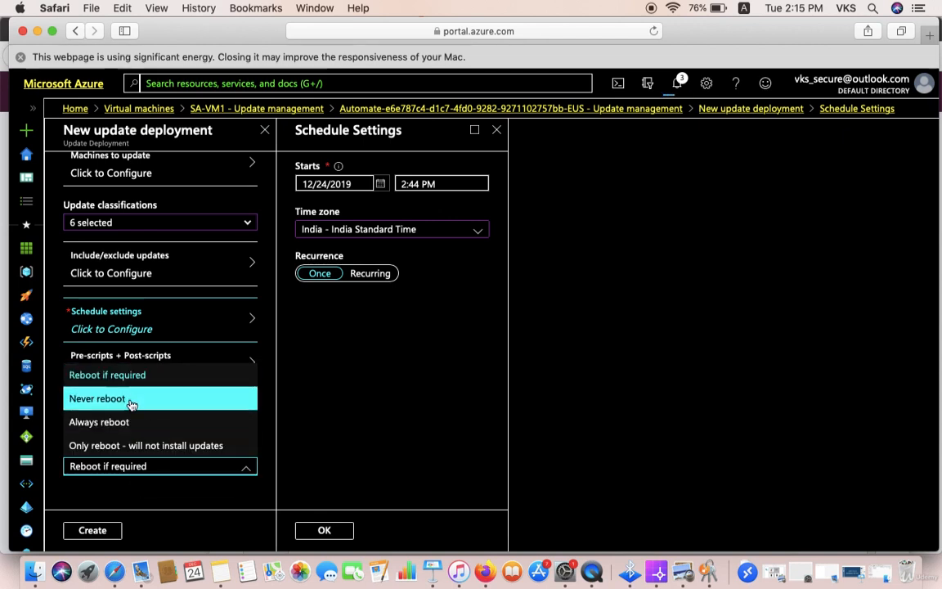
left_click(162, 491)
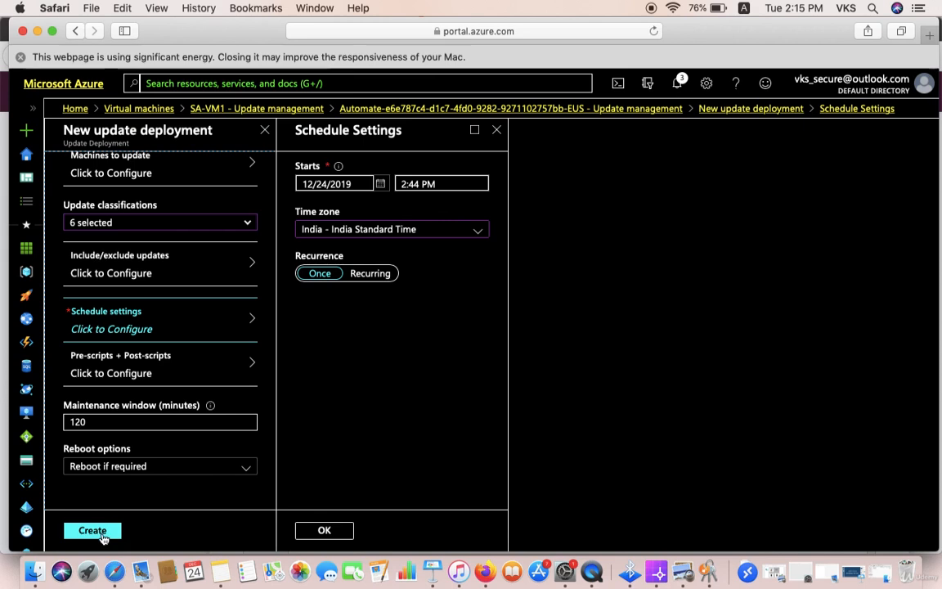
left_click(312, 530)
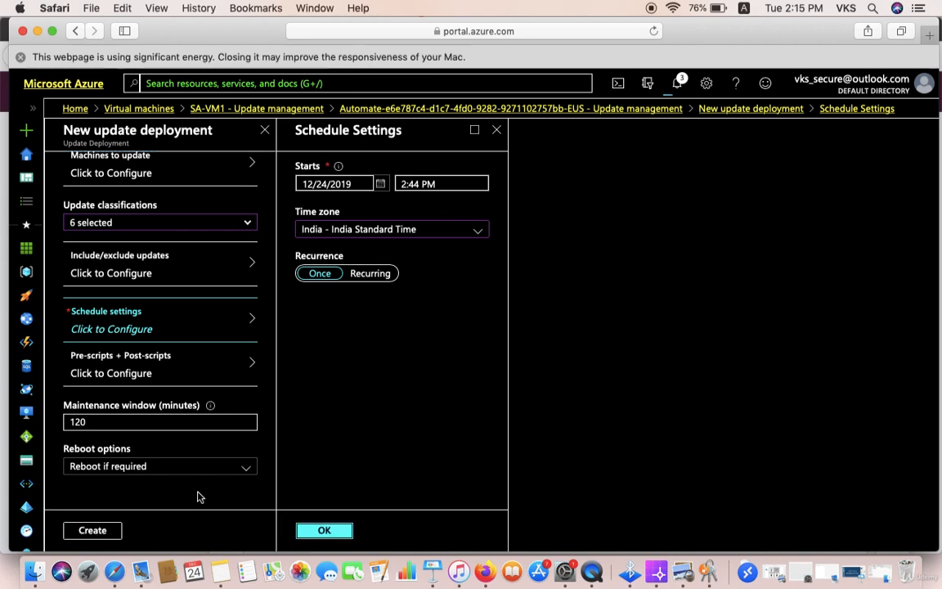
left_click(90, 530)
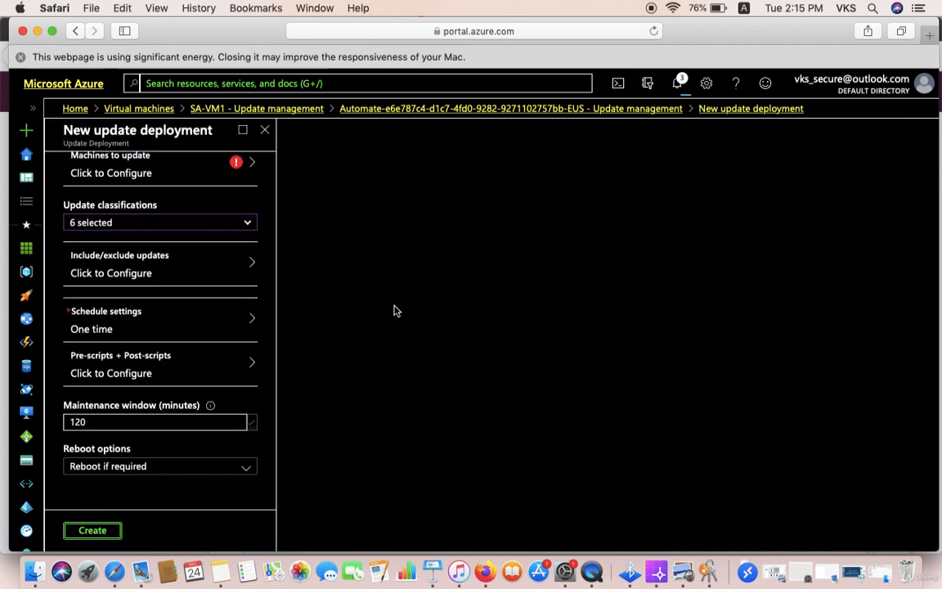
Check the machines available to update, and discard the unsaved deployment by returning to SA-VM1's Update management
left_click(202, 177)
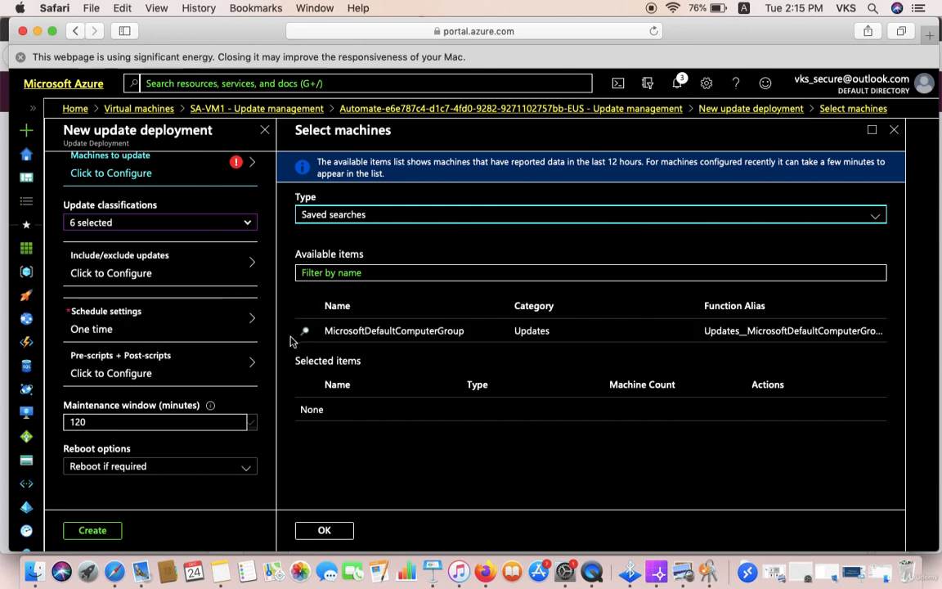
scroll(122, 302, "up", 5)
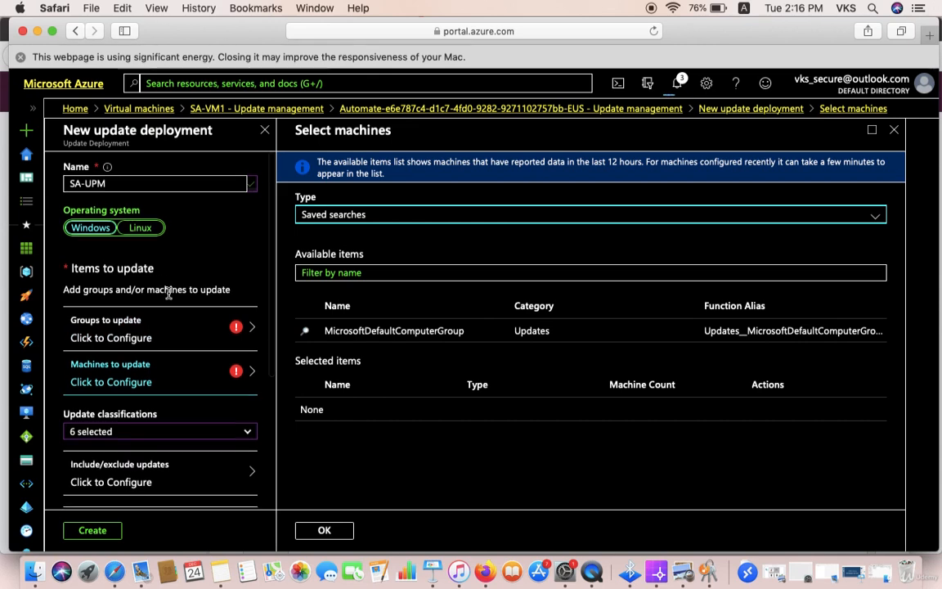
left_click(254, 110)
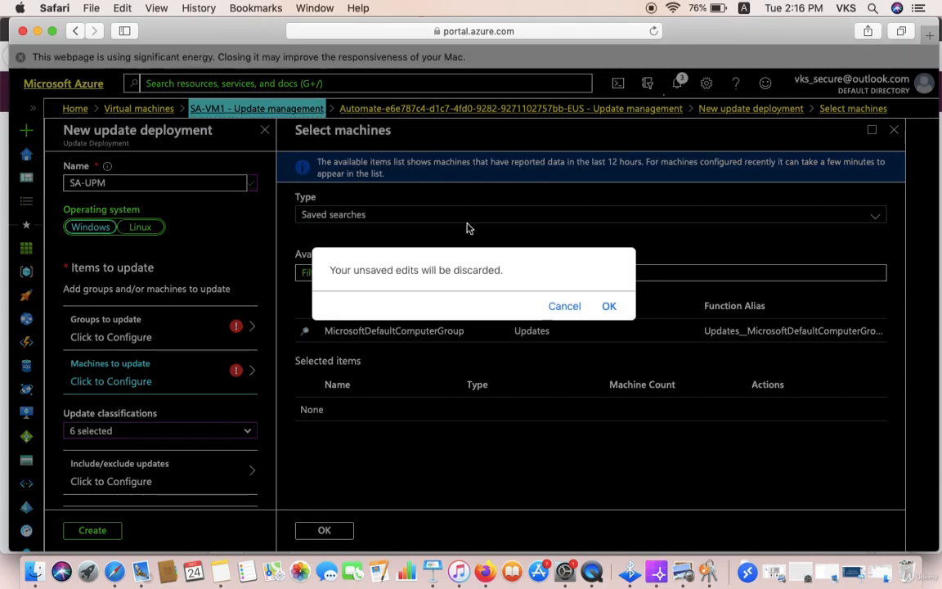
left_click(609, 306)
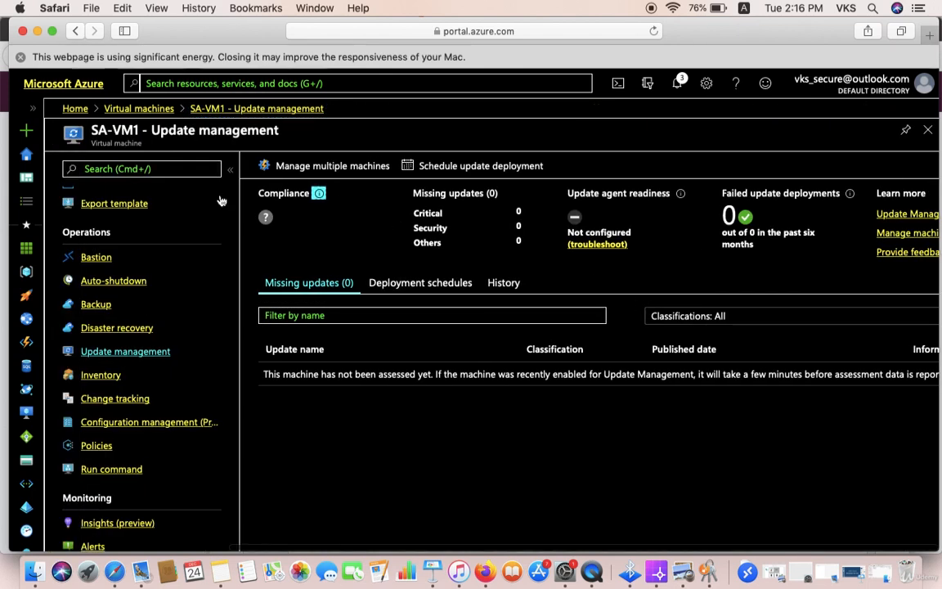